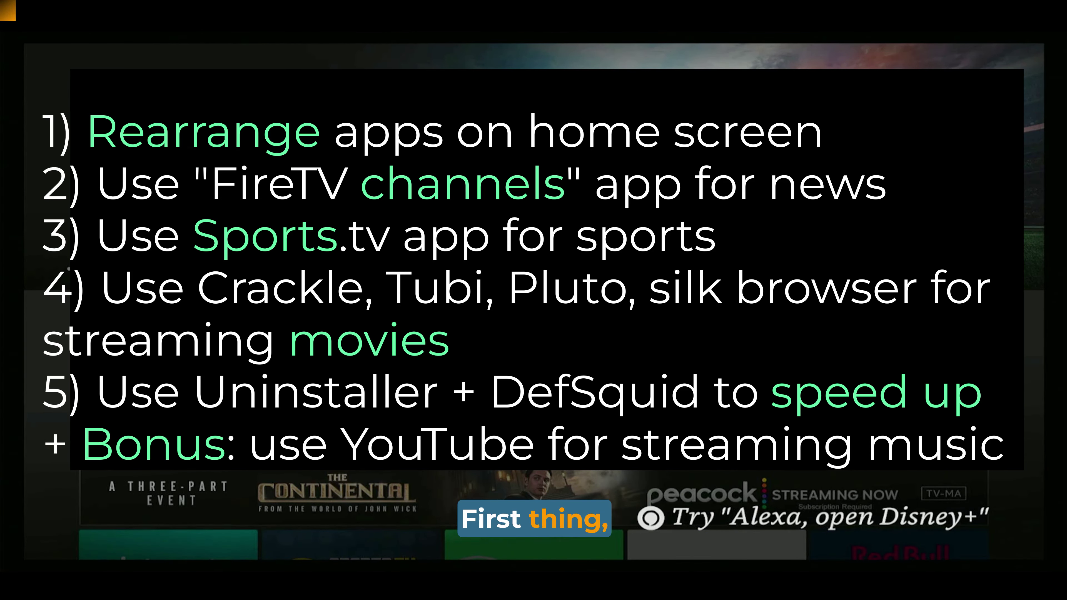
# Step: Browse the favourite apps row and settle focus on the internet app
pyautogui.press('Right')
pyautogui.press('Right')
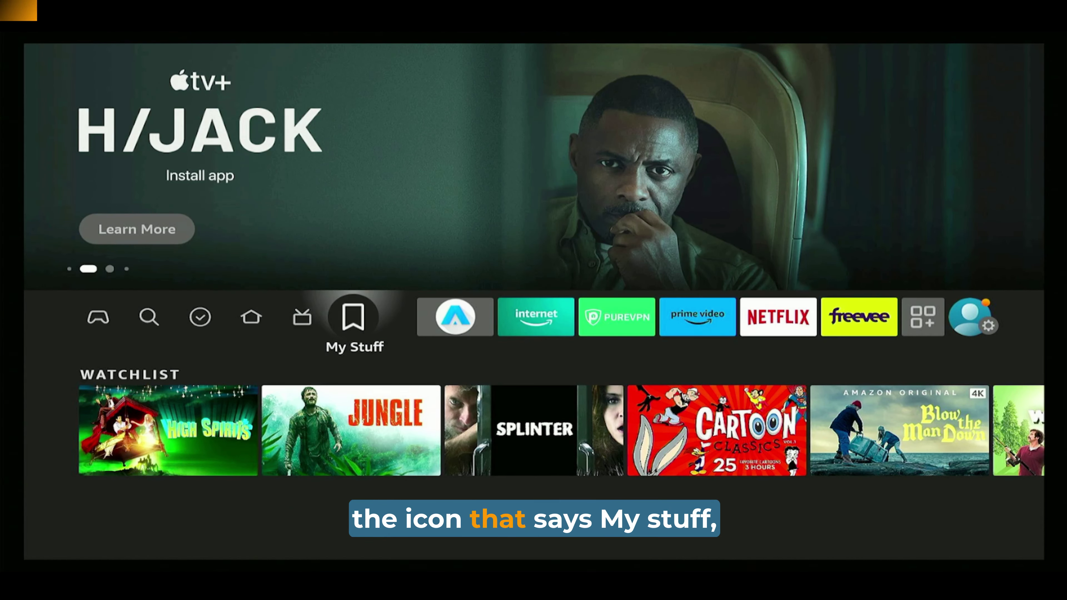
pyautogui.press('Right')
pyautogui.press('Right')
pyautogui.press('Right')
pyautogui.press('Right')
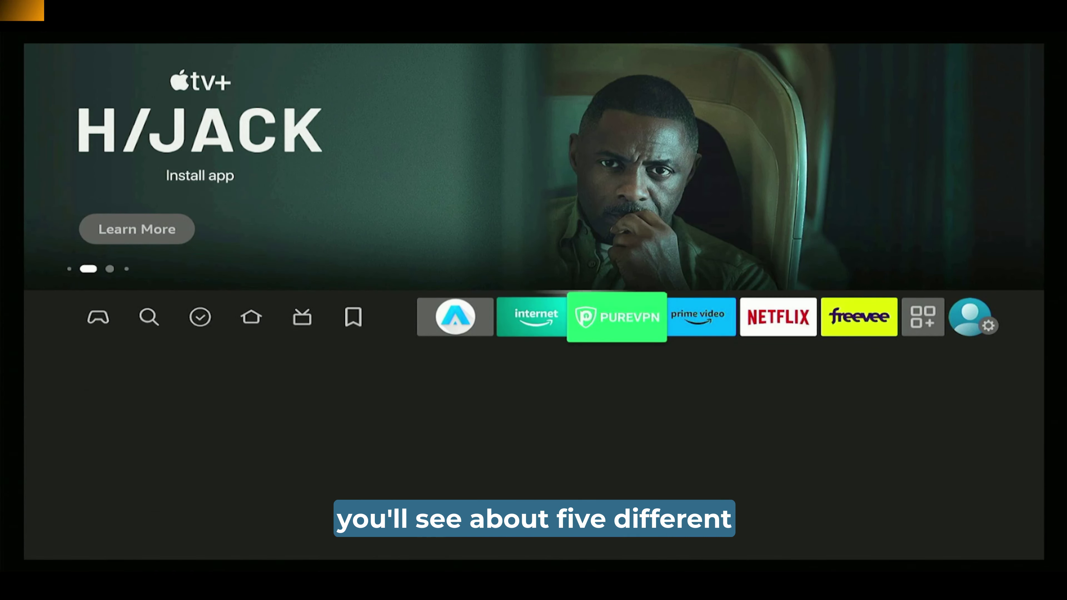
pyautogui.press('Right')
pyautogui.press('Right')
pyautogui.press('Left')
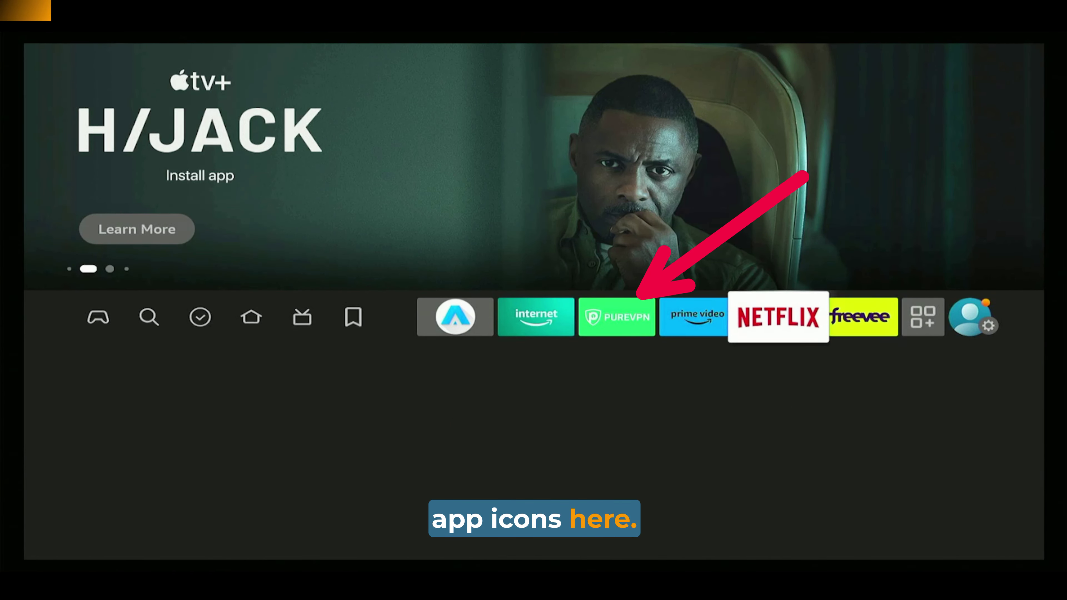
pyautogui.press('Left')
pyautogui.press('Left')
pyautogui.press('Left')
pyautogui.press('Left')
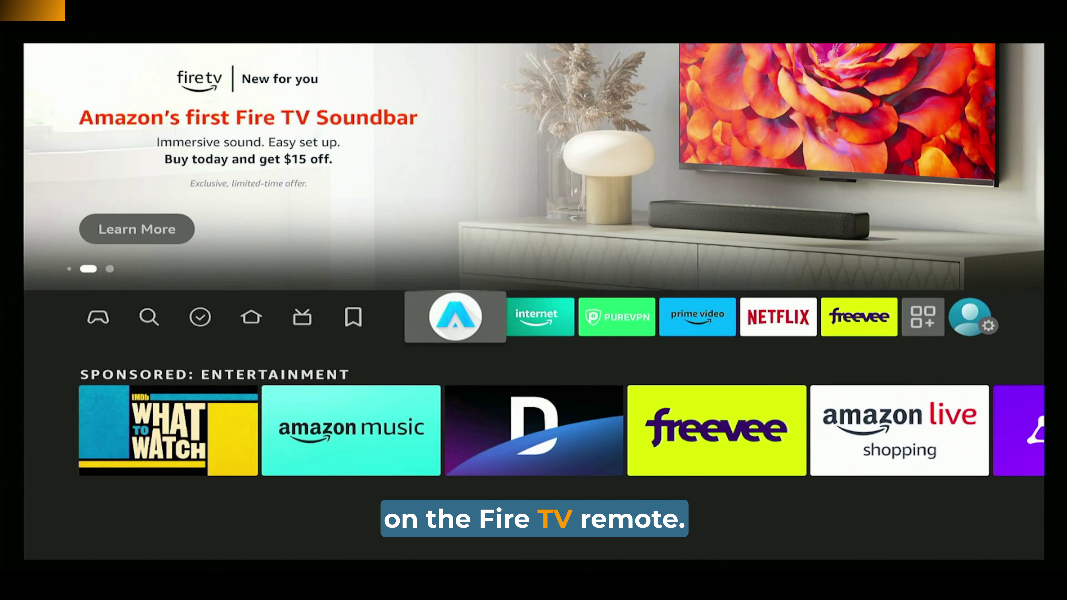
pyautogui.press('Right')
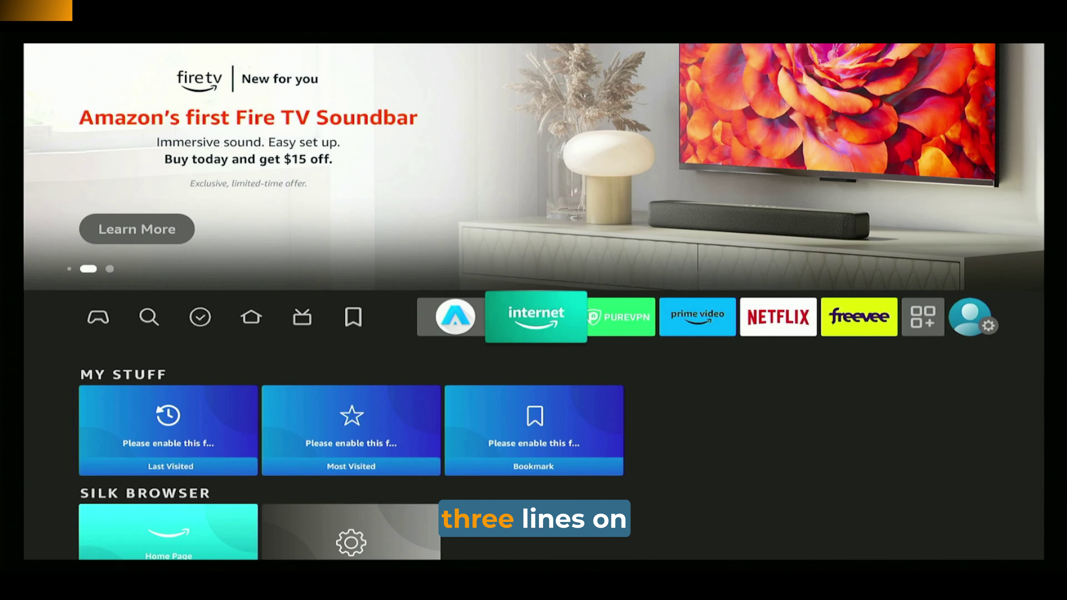
# Step: Review the internet app's Options actions, then focus the all-apps grid icon
pyautogui.press('Menu')
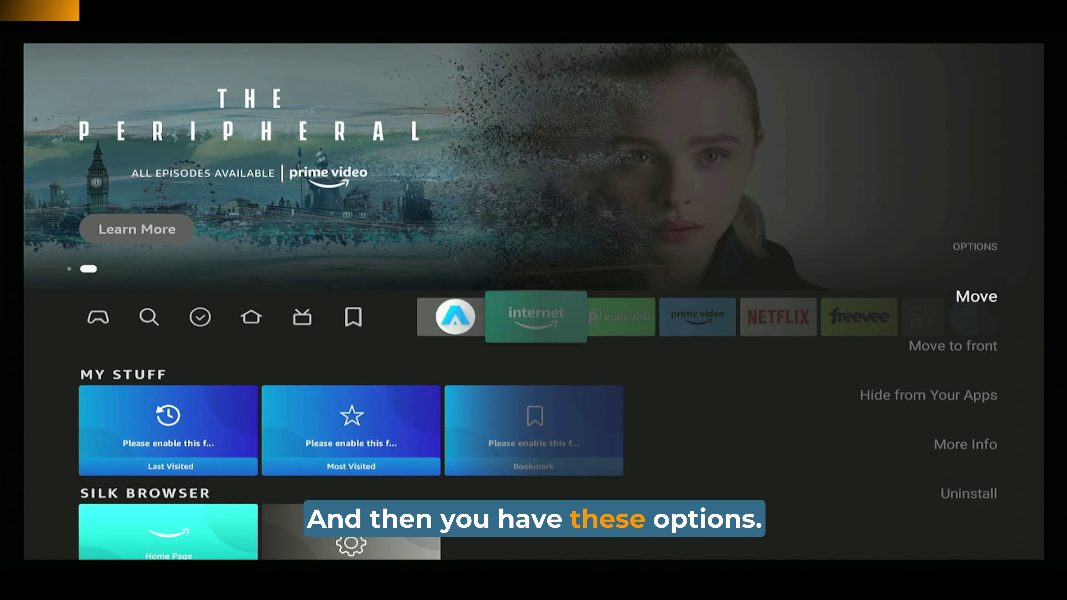
pyautogui.press('Down')
pyautogui.press('Down')
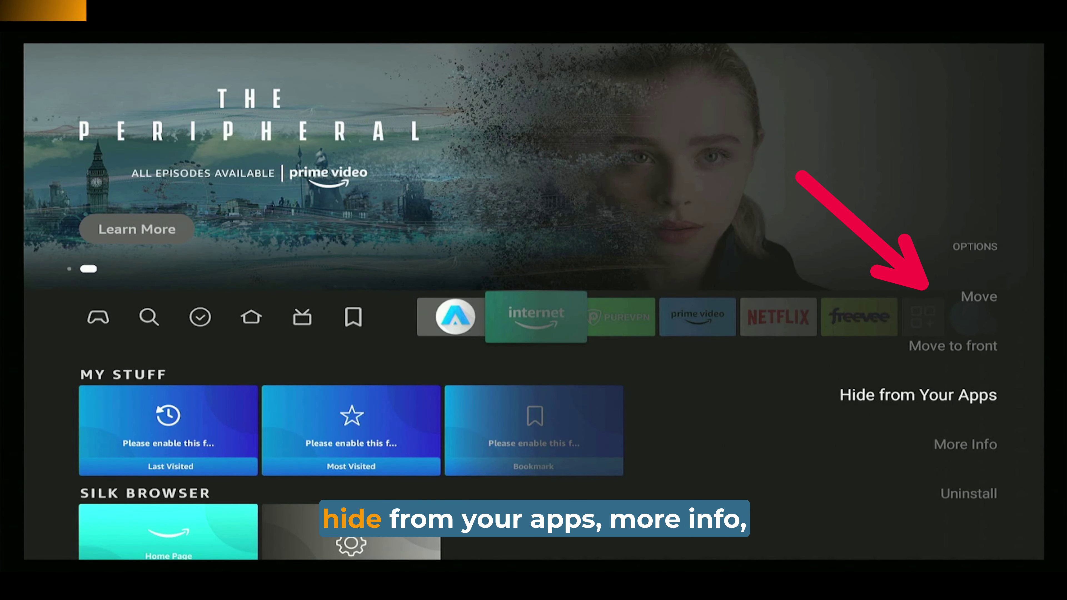
pyautogui.press('Down')
pyautogui.press('Down')
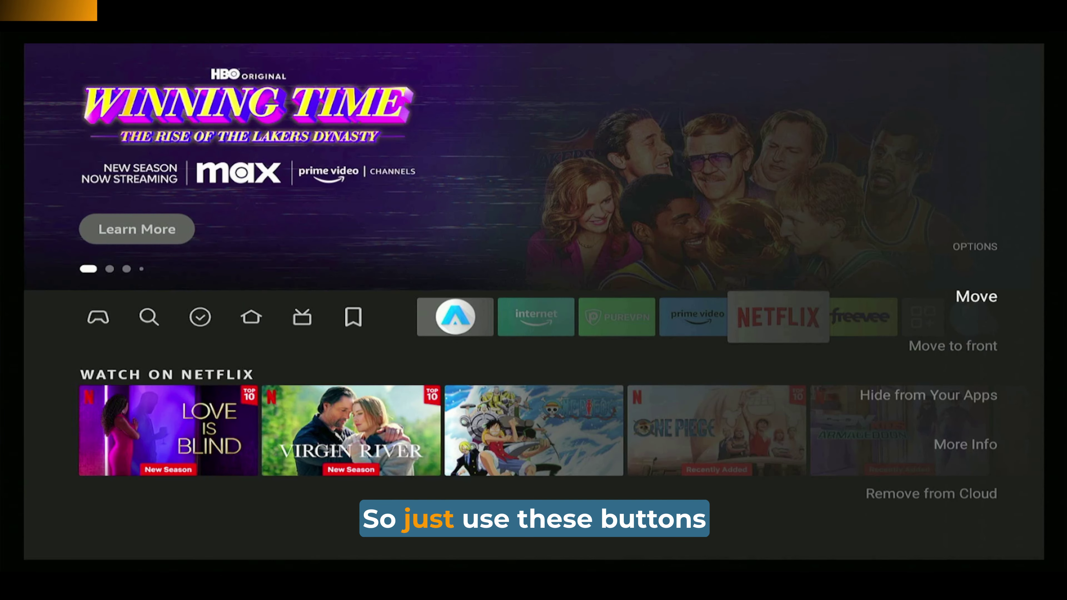
pyautogui.press('Down')
pyautogui.press('Down')
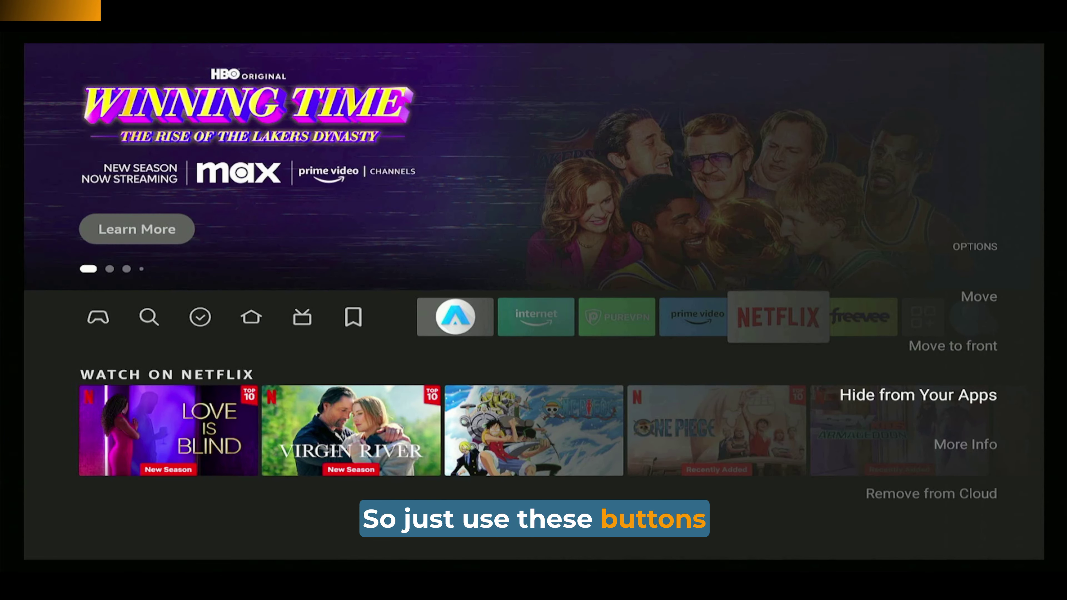
pyautogui.press('Up')
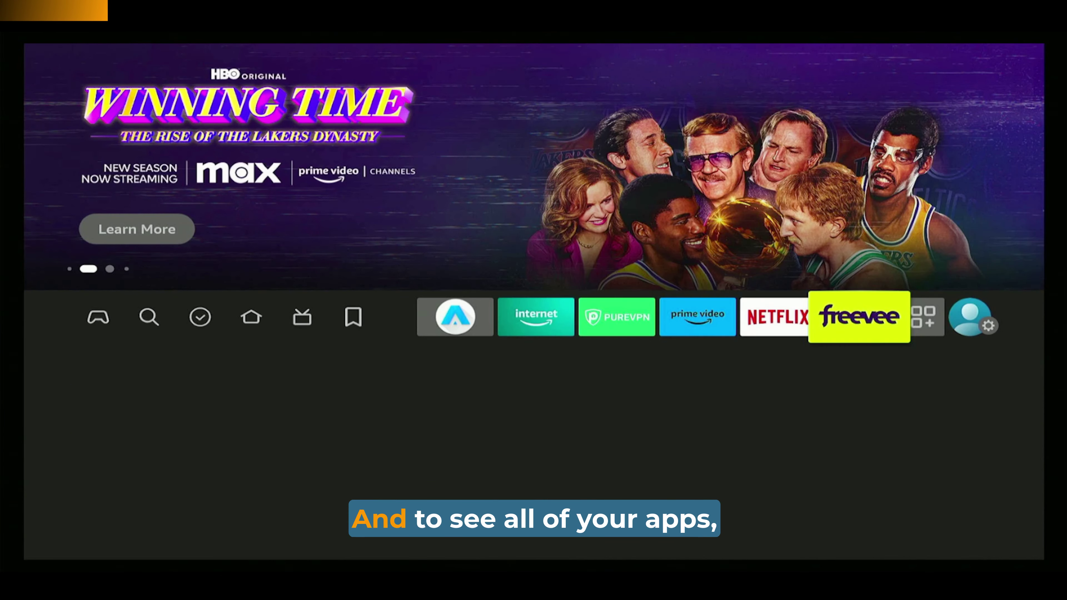
pyautogui.press('Right')
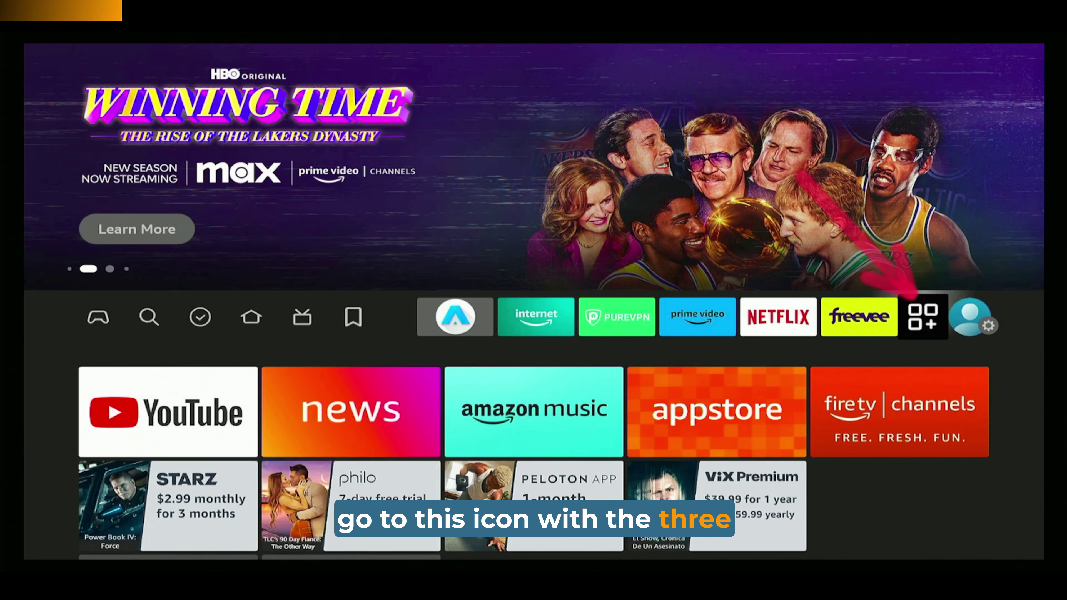
# Step: Open Your Apps & Channels and highlight the tubi app
pyautogui.press('Return')
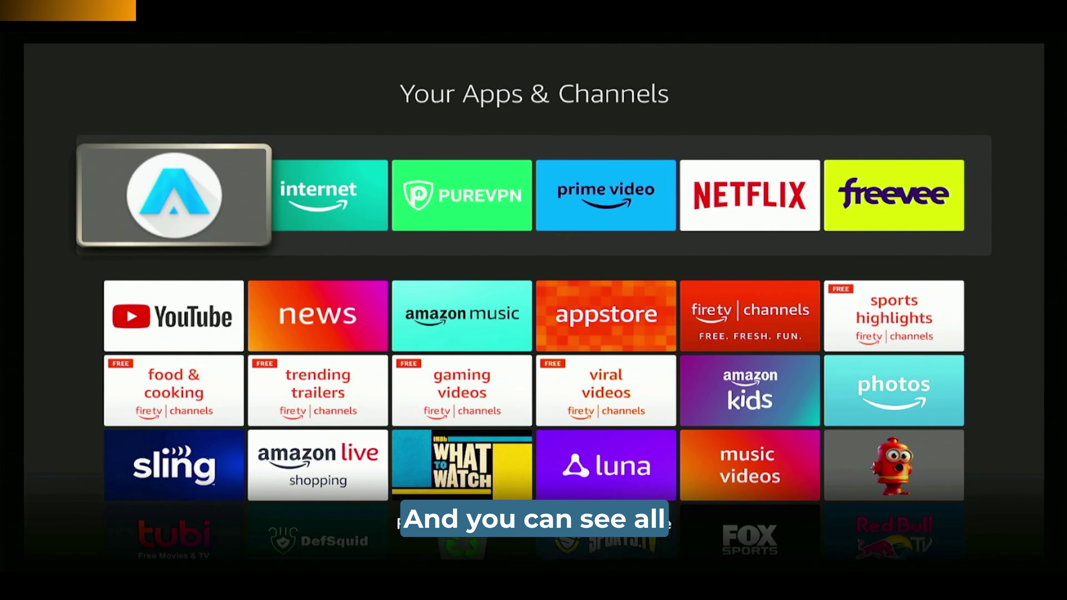
pyautogui.press('Down')
pyautogui.press('Down')
pyautogui.press('Down')
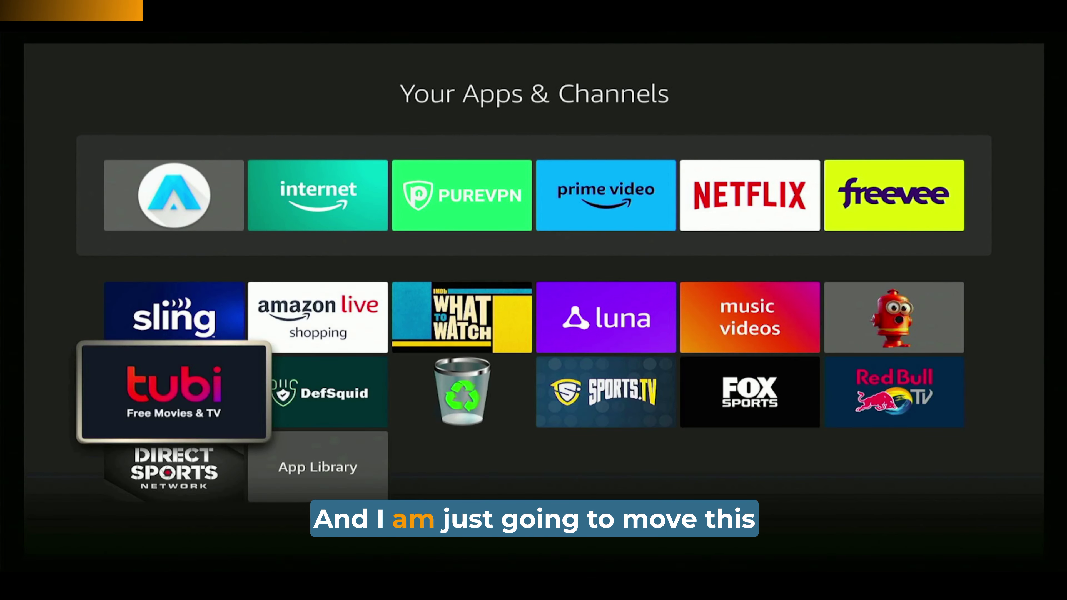
pyautogui.press('Up')
pyautogui.press('Down')
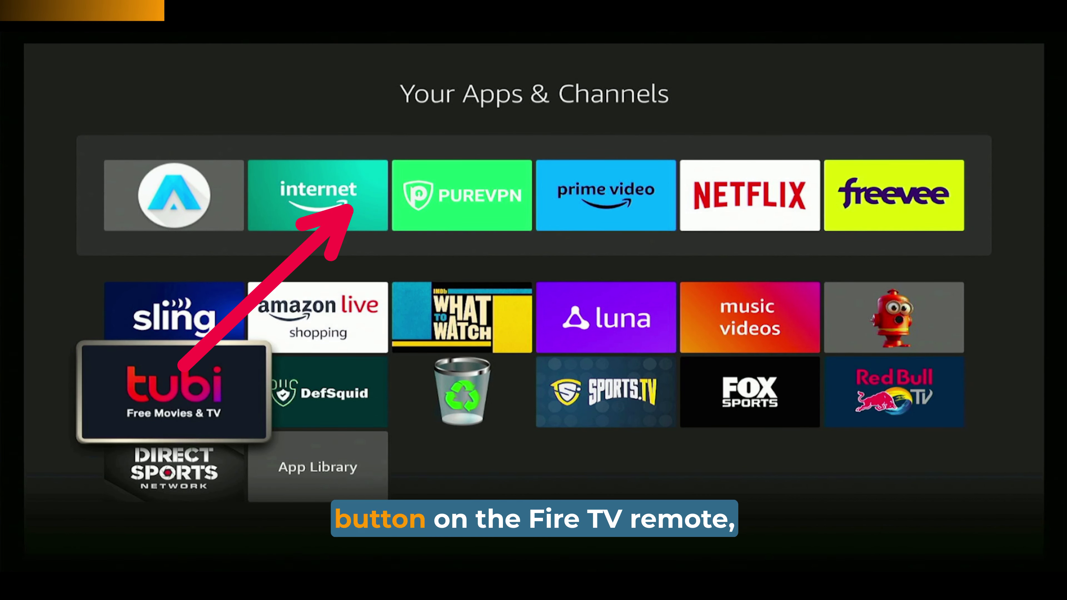
# Step: Move tubi into the second favourites slot and return to the home screen
pyautogui.press('Menu')
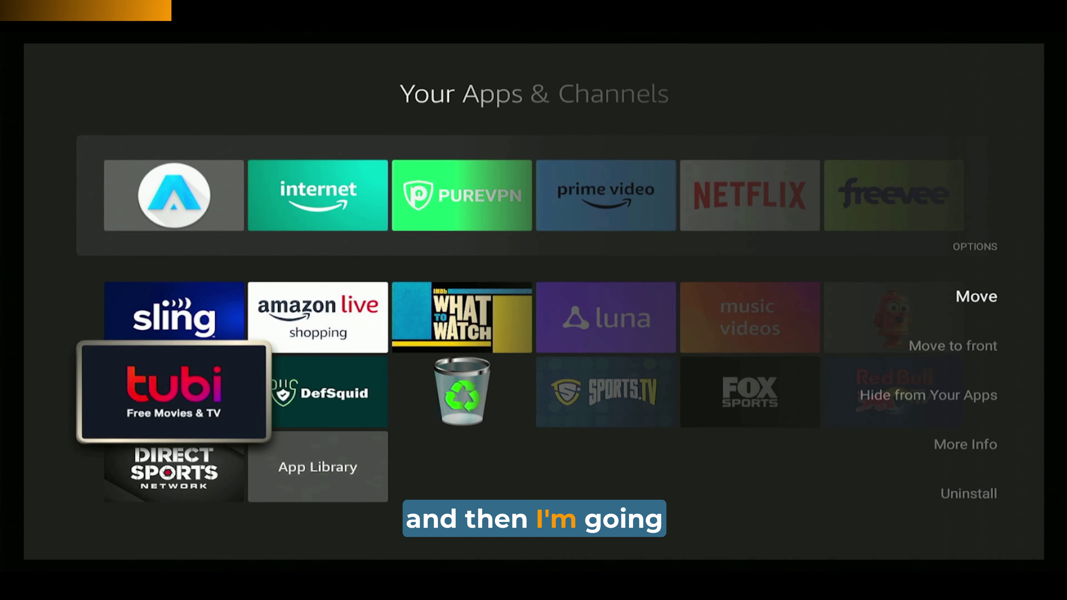
pyautogui.press('Return')
pyautogui.press('Up')
pyautogui.press('Up')
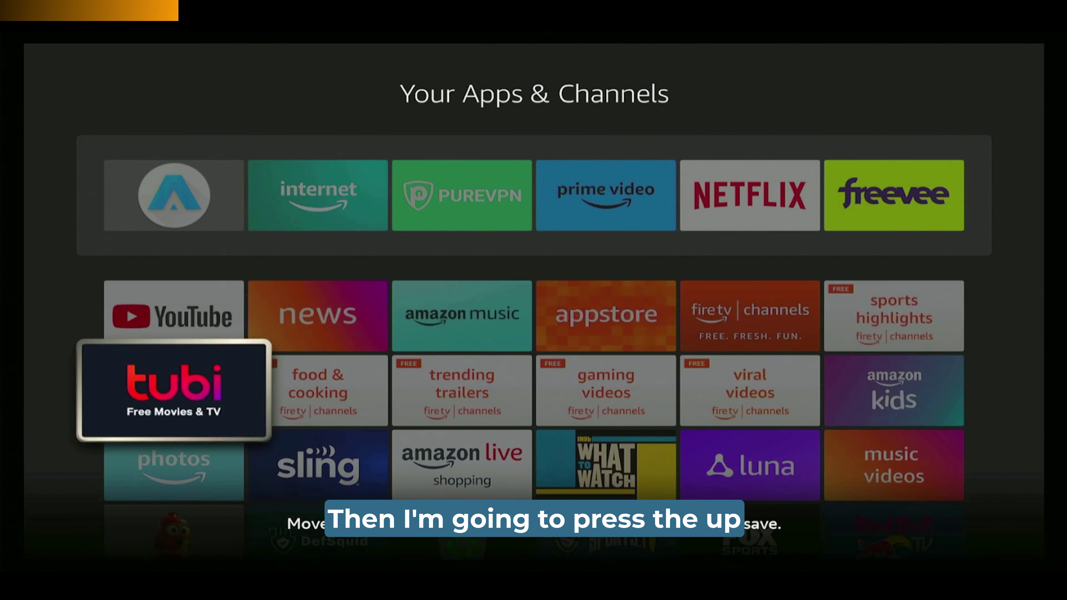
pyautogui.press('Up')
pyautogui.press('Up')
pyautogui.press('Right')
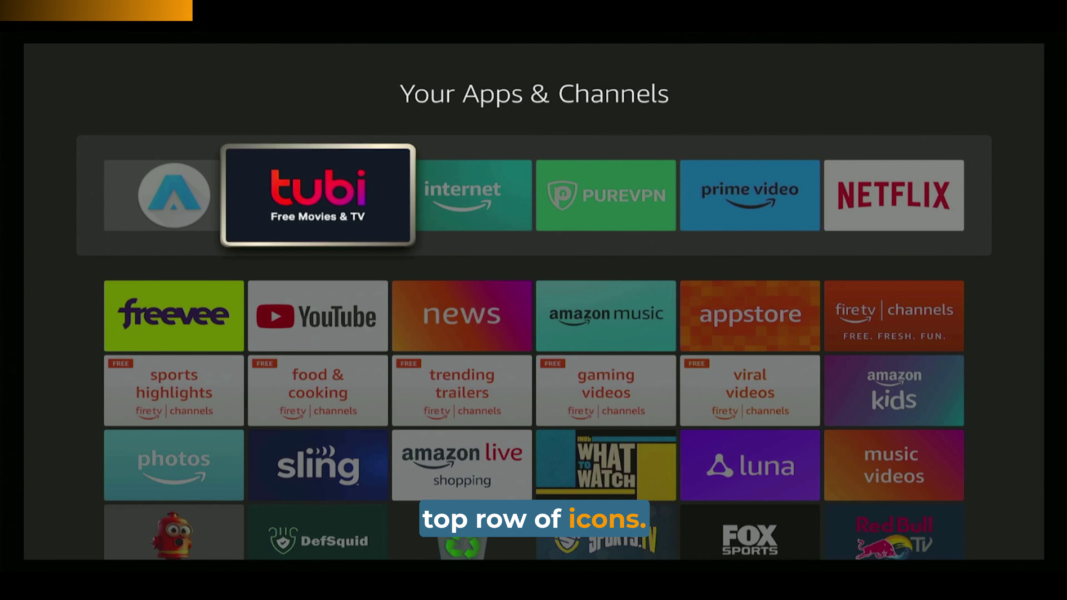
pyautogui.press('Return')
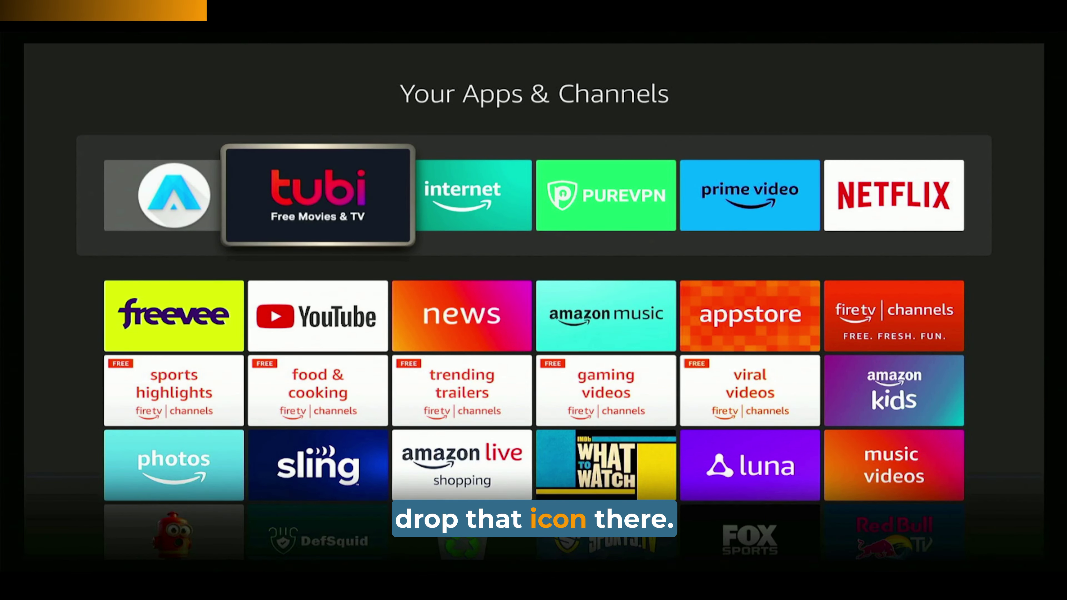
pyautogui.press('Escape')
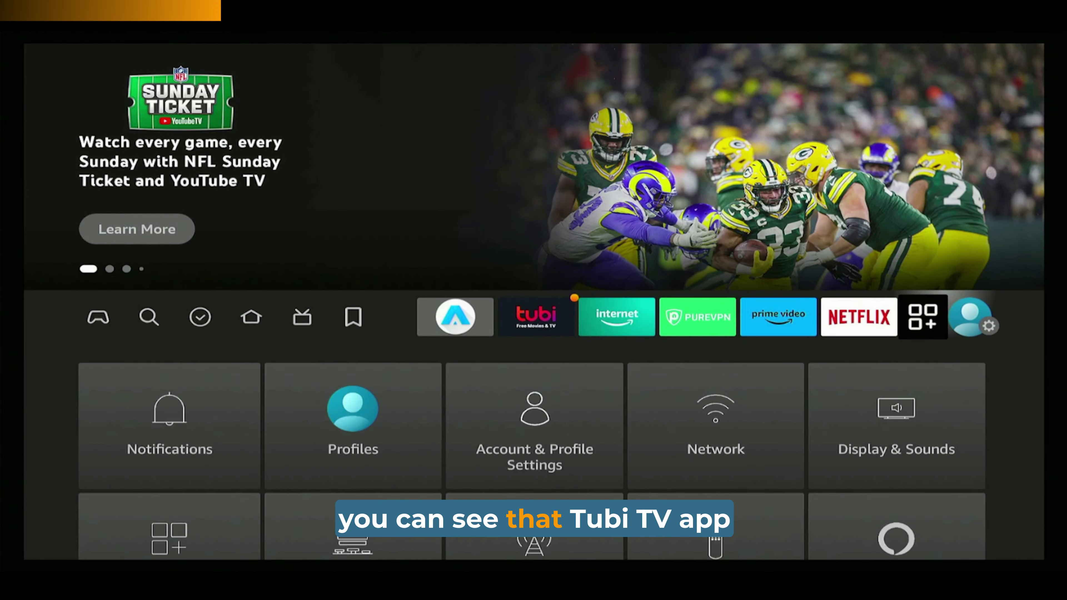
# Step: Focus the tubi tile in its new home-row position
pyautogui.press('Left')
pyautogui.press('Left')
pyautogui.press('Left')
pyautogui.press('Left')
pyautogui.press('Left')
pyautogui.press('Left')
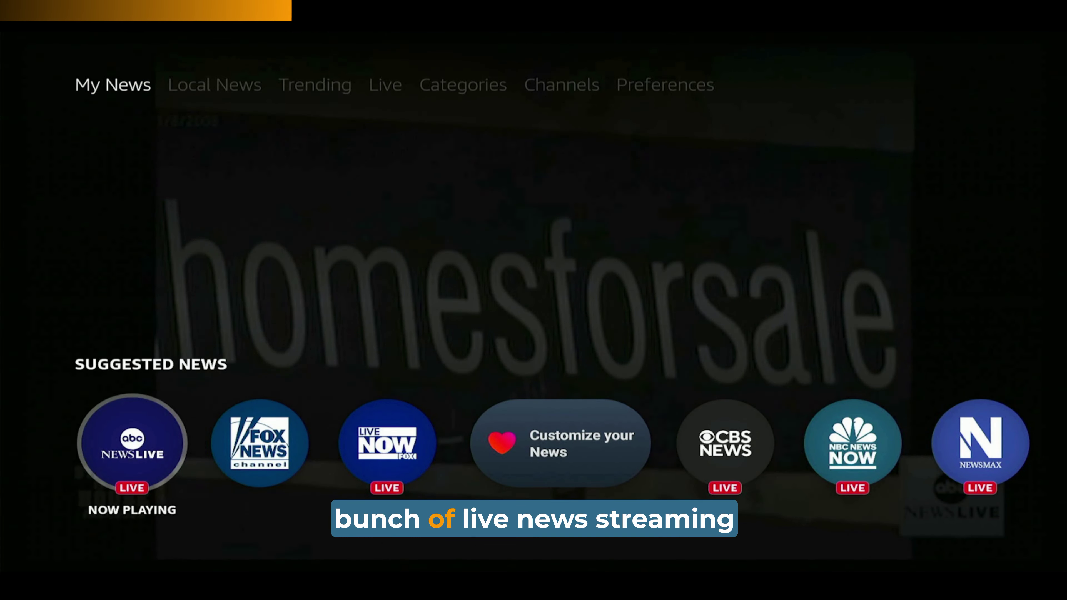
# Step: Browse the news sections: Local News, Categories, Channels and Preferences
pyautogui.press('Up')
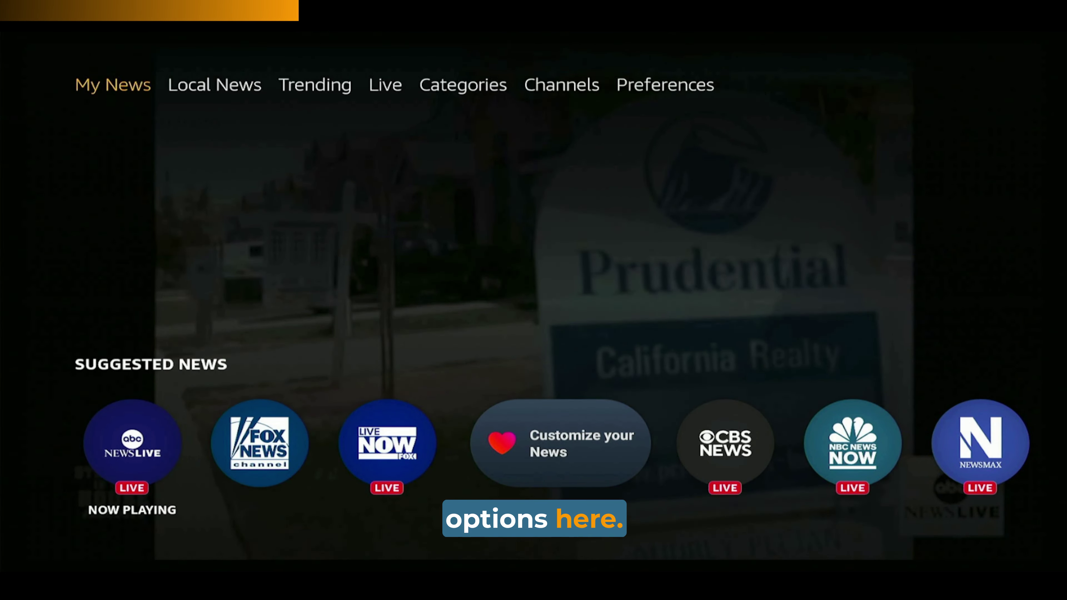
pyautogui.press('Right')
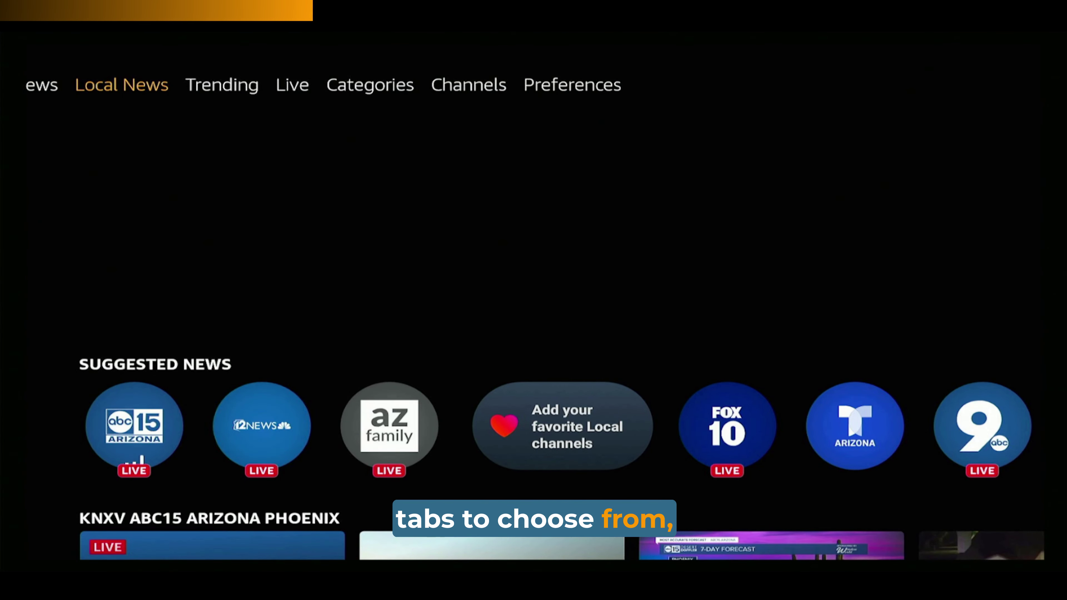
pyautogui.press('Right')
pyautogui.press('Right')
pyautogui.press('Right')
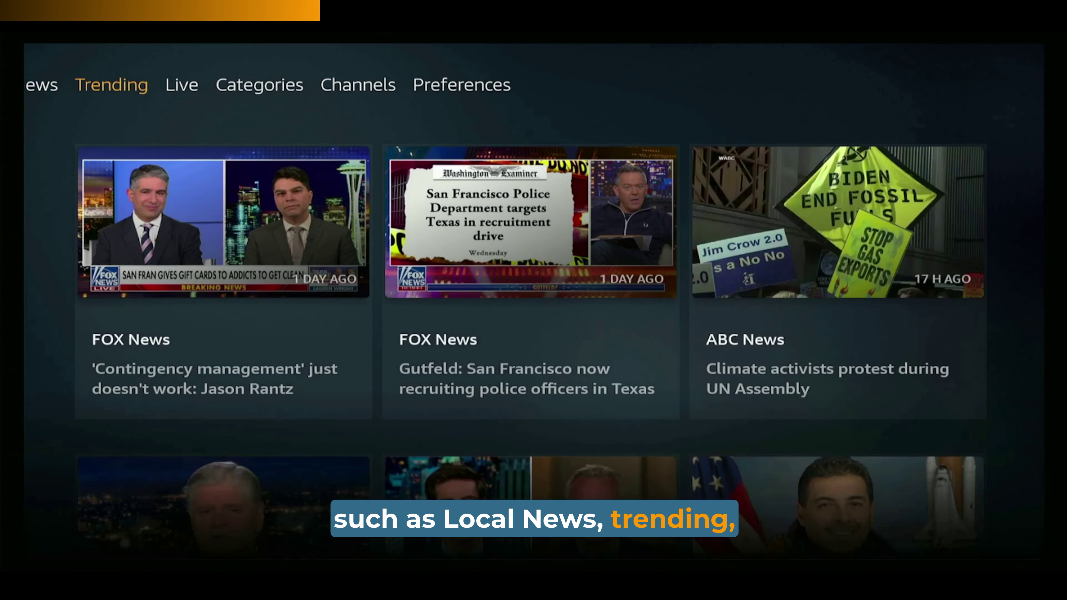
pyautogui.press('Right')
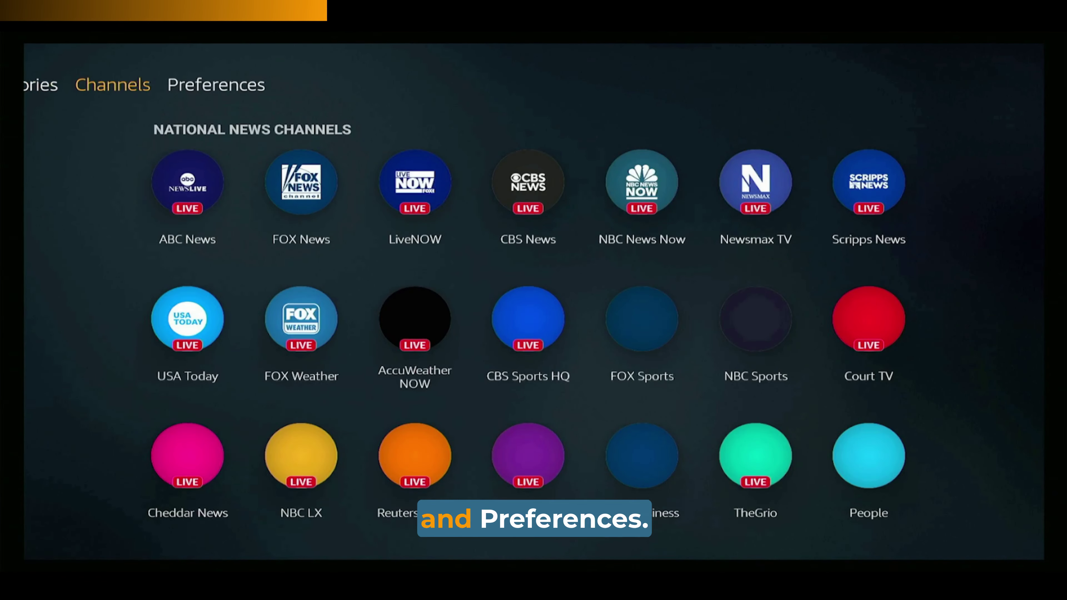
pyautogui.press('Right')
pyautogui.press('Left')
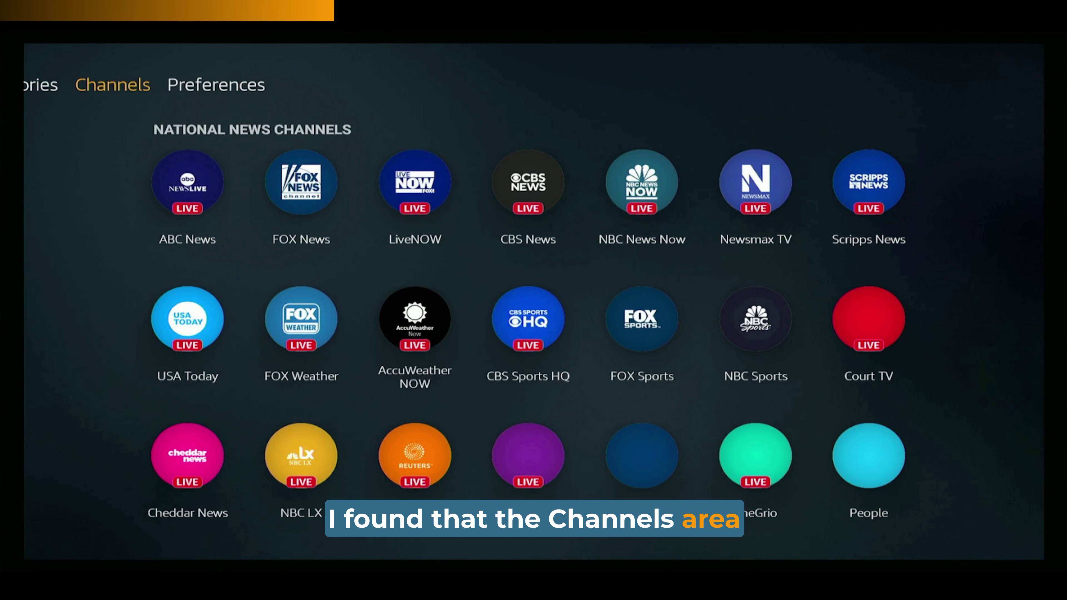
# Step: Scroll the channel grid through ABC News, USA Today, TMZ, GLORY and Fubo Sports, then exit
pyautogui.press('Down')
pyautogui.press('Down')
pyautogui.press('Down')
pyautogui.press('Down')
pyautogui.press('Down')
pyautogui.press('Down')
pyautogui.press('Down')
pyautogui.press('Down')
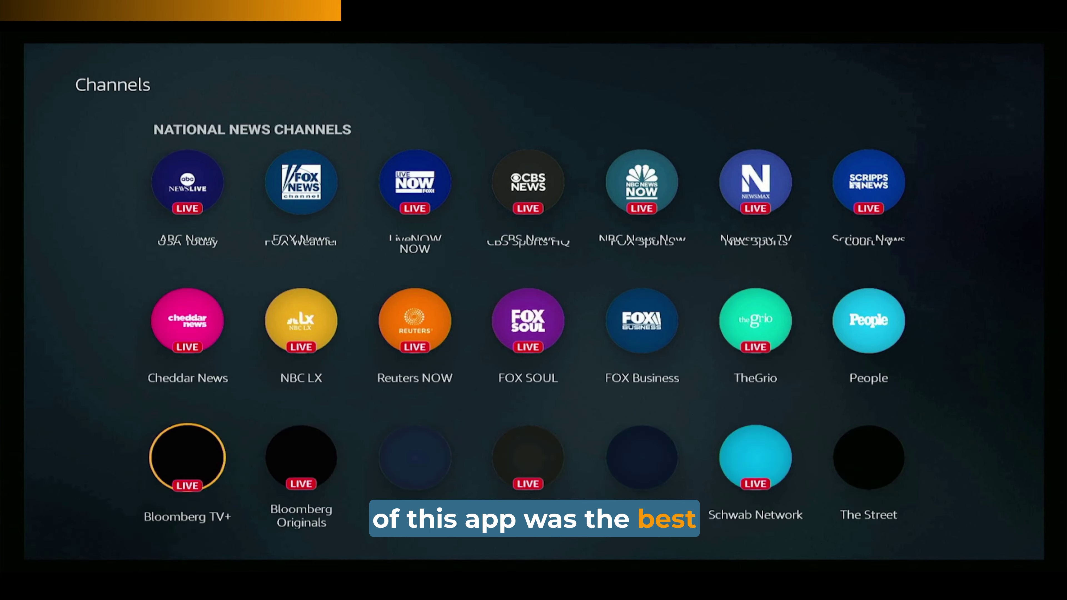
pyautogui.press('Down')
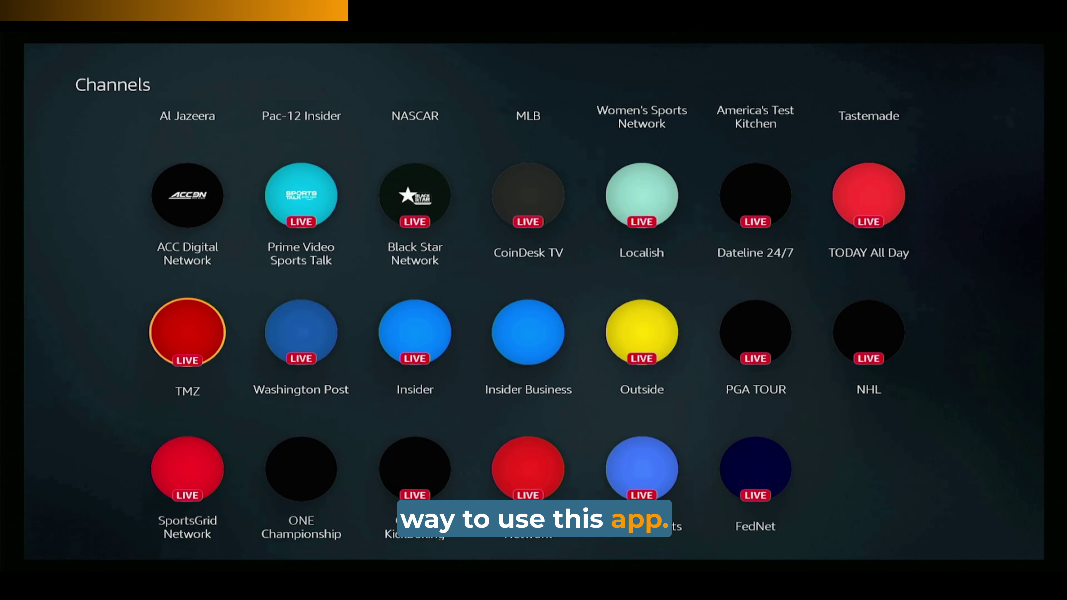
pyautogui.press('Down')
pyautogui.press('Right')
pyautogui.press('Right')
pyautogui.press('Right')
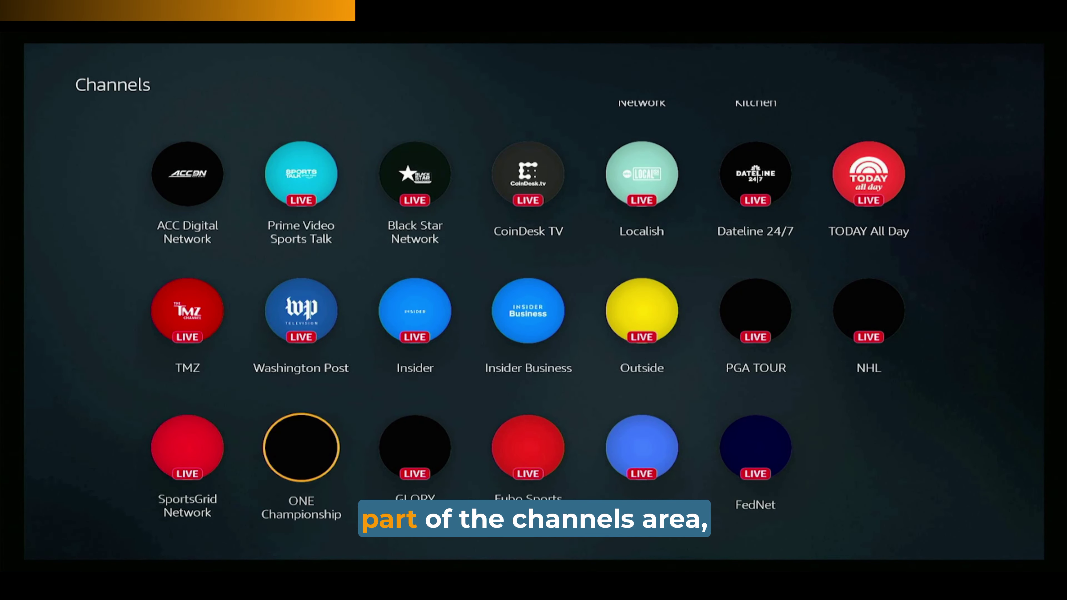
pyautogui.press('Left')
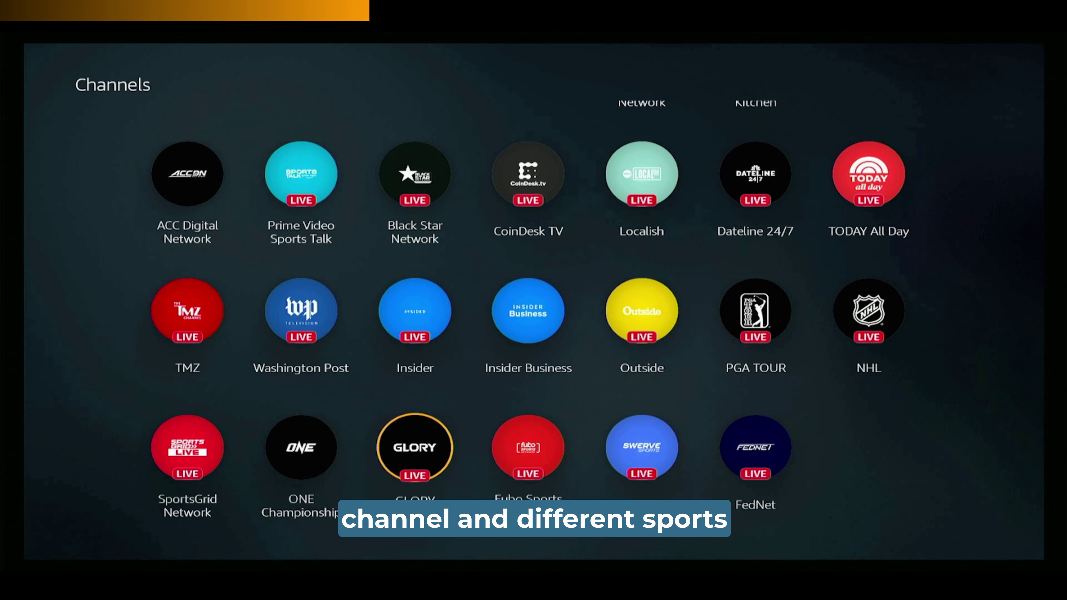
pyautogui.press('Right')
pyautogui.press('Up')
pyautogui.press('Up')
pyautogui.press('Up')
pyautogui.press('Up')
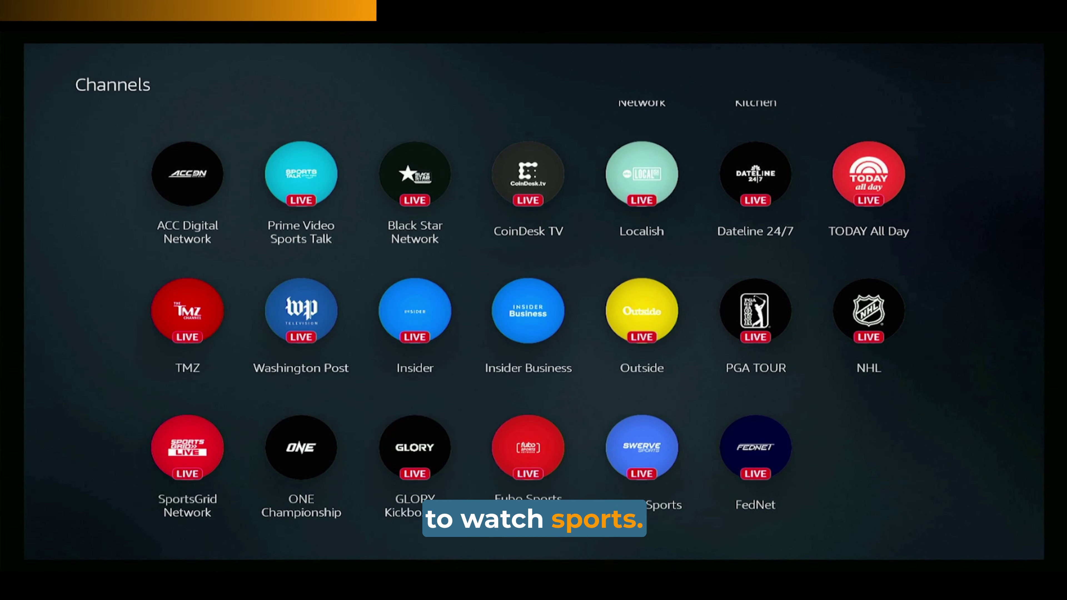
pyautogui.press('Up')
pyautogui.press('Escape')
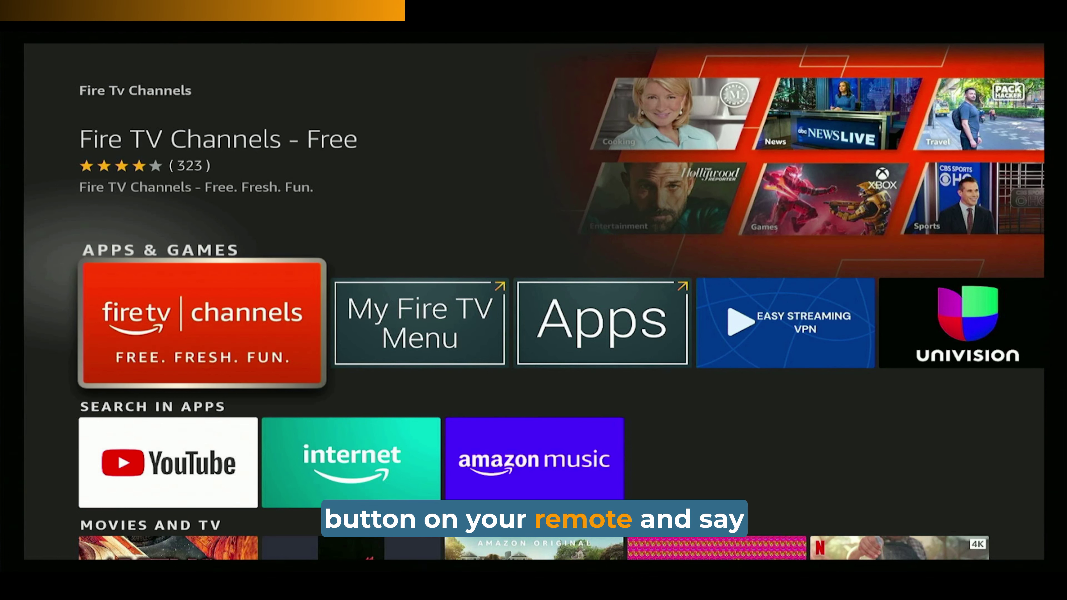
# Step: Ask Alexa by voice for the Sports.TV app
pyautogui.press('XF86AudioMic')
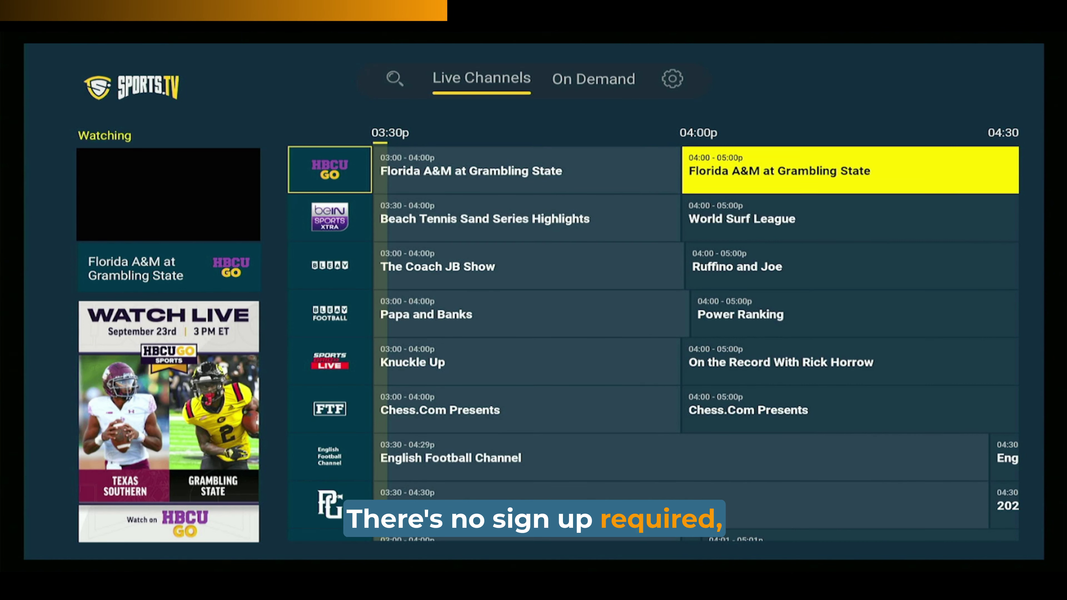
# Step: Scroll the live guide past World Surf League and Ruffino and Joe to Chess.Com Presents
pyautogui.press('Down')
pyautogui.press('Down')
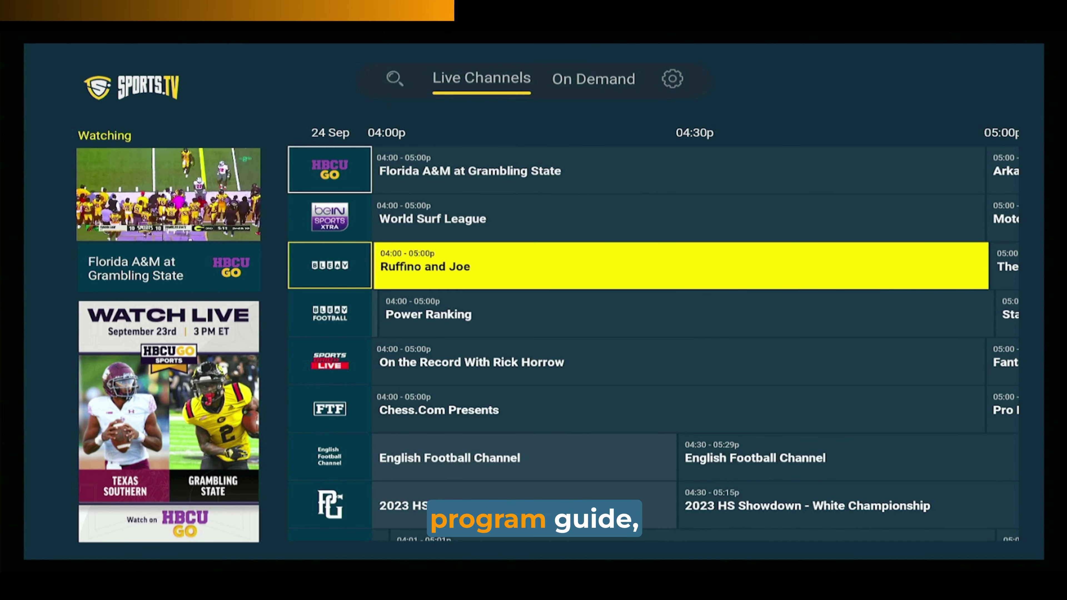
pyautogui.press('Down')
pyautogui.press('Down')
pyautogui.press('Down')
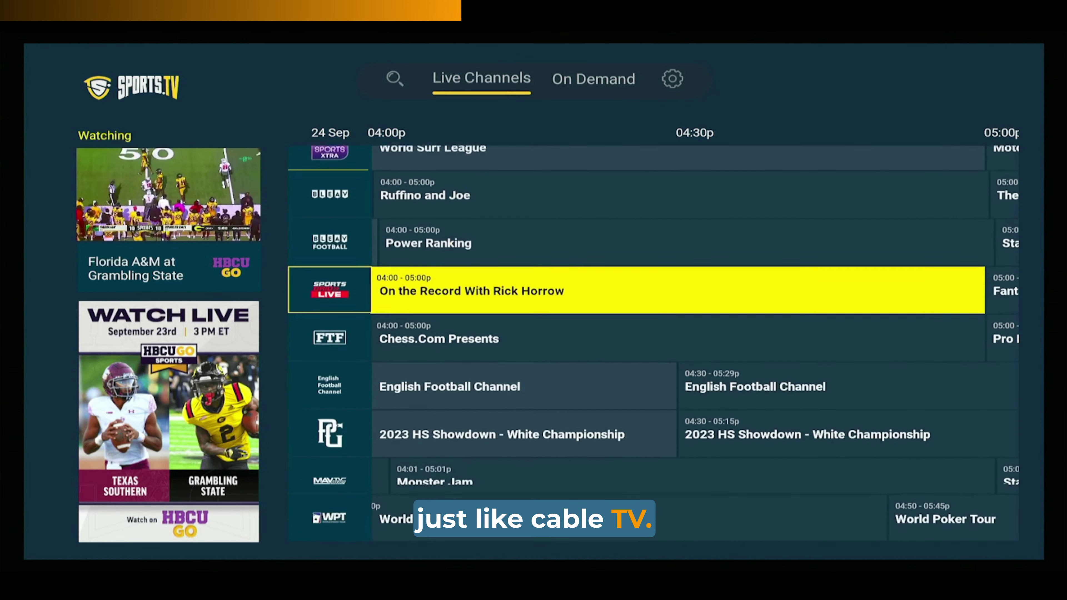
pyautogui.press('Down')
pyautogui.press('Down')
pyautogui.press('Down')
pyautogui.press('Down')
pyautogui.press('Down')
pyautogui.press('Down')
pyautogui.press('Down')
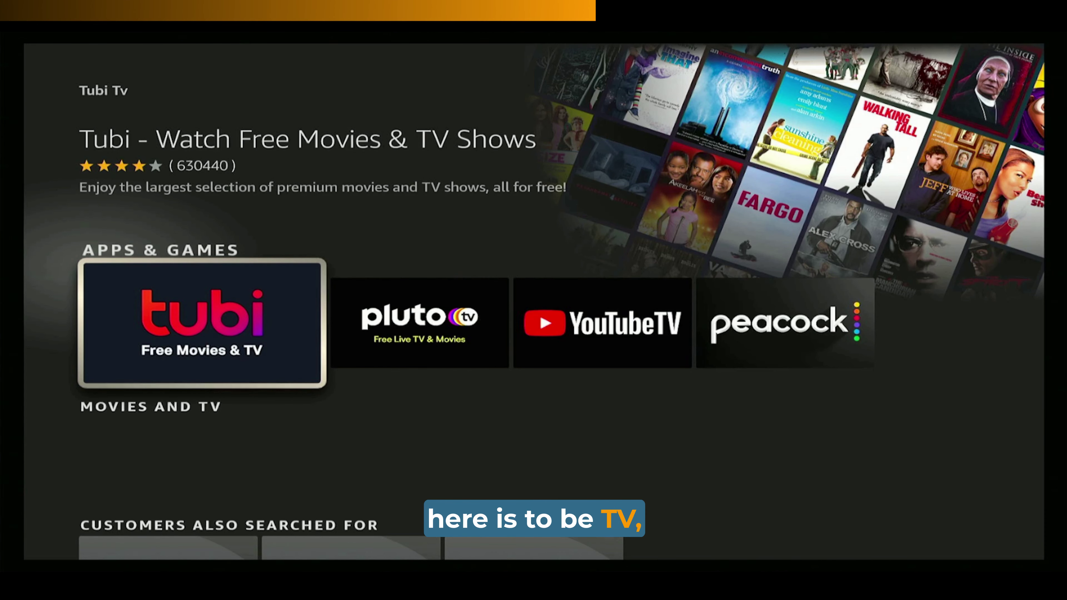
# Step: Step from the Tubi result to Pluto TV and back, then to the internet app
pyautogui.press('Right')
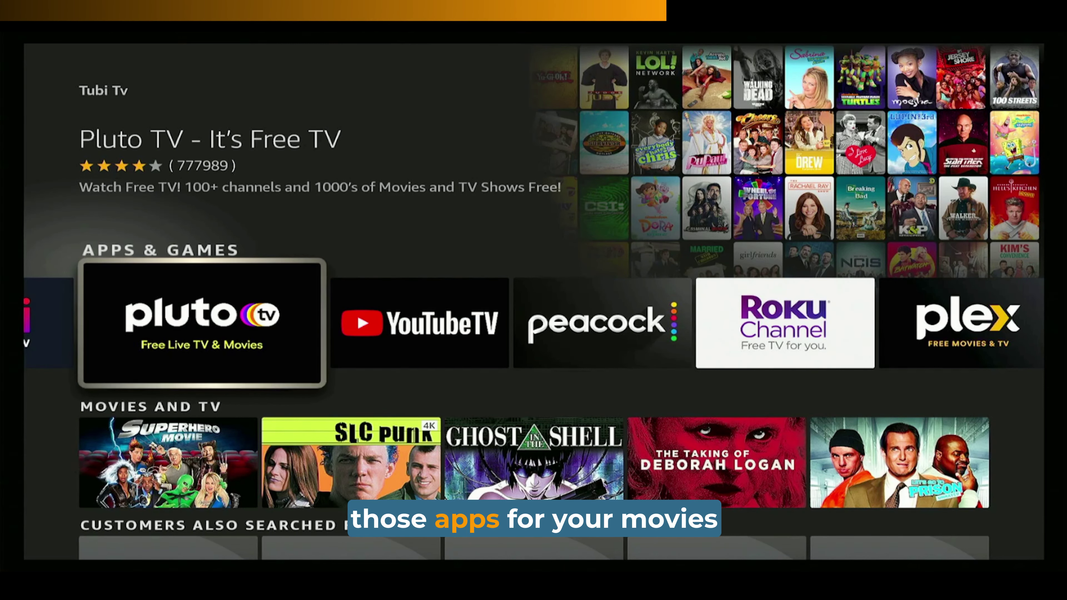
pyautogui.press('Left')
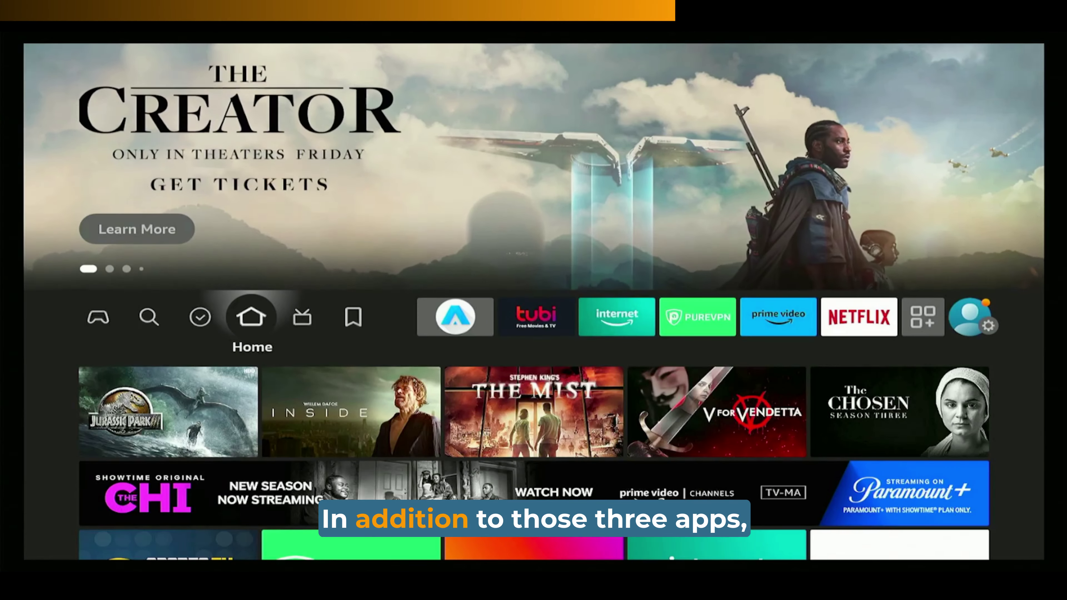
pyautogui.press('Right')
pyautogui.press('Right')
pyautogui.press('Right')
pyautogui.press('Right')
pyautogui.press('Right')
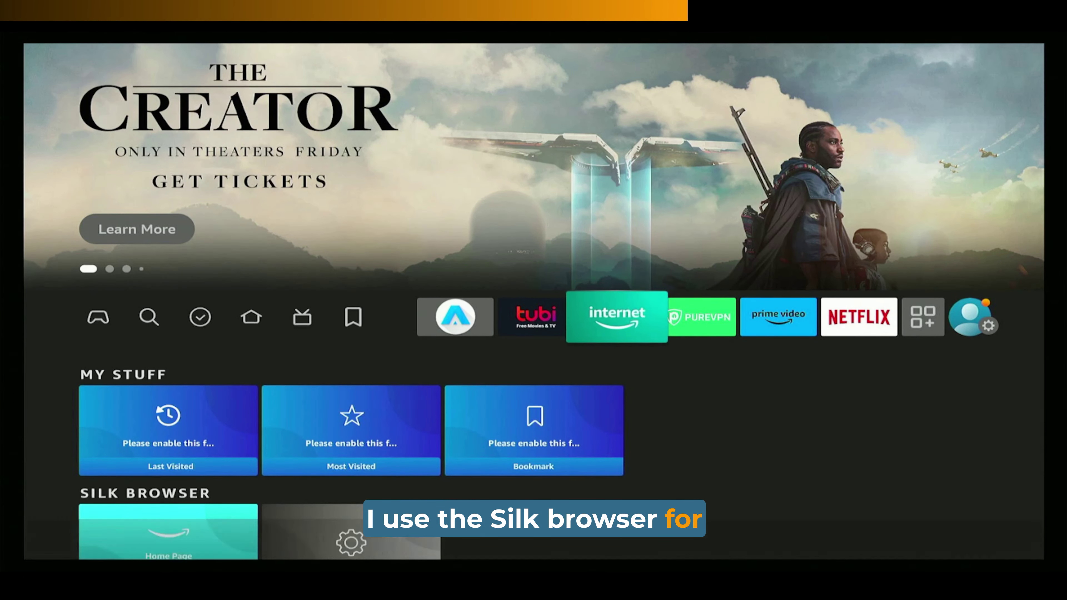
# Step: Launch Silk and open publicdomainmovie.net's Science Fiction & Horror listing
pyautogui.press('Return')
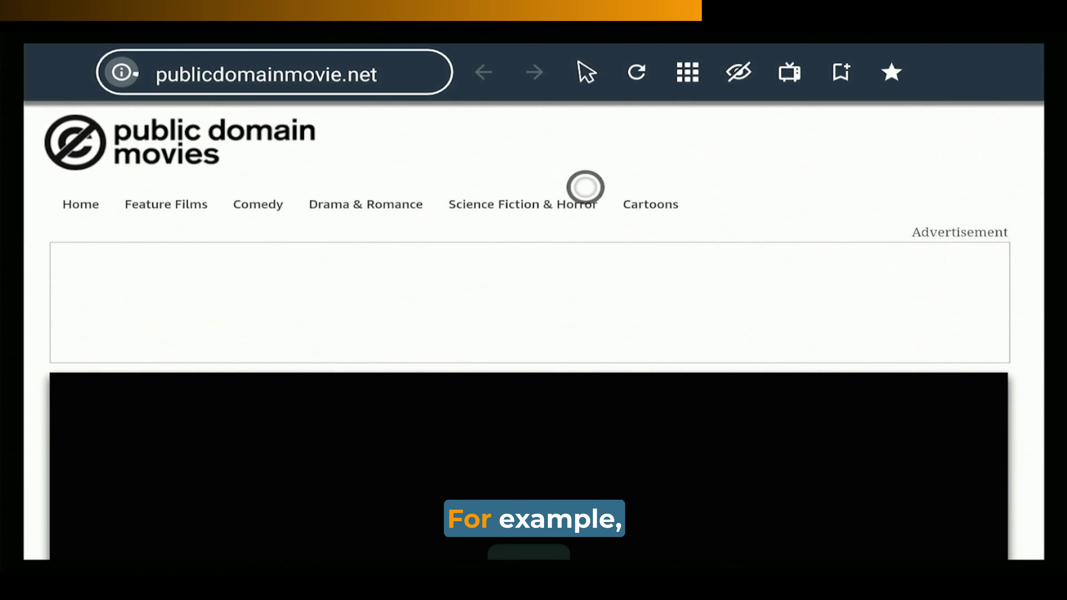
pyautogui.click(527, 205)
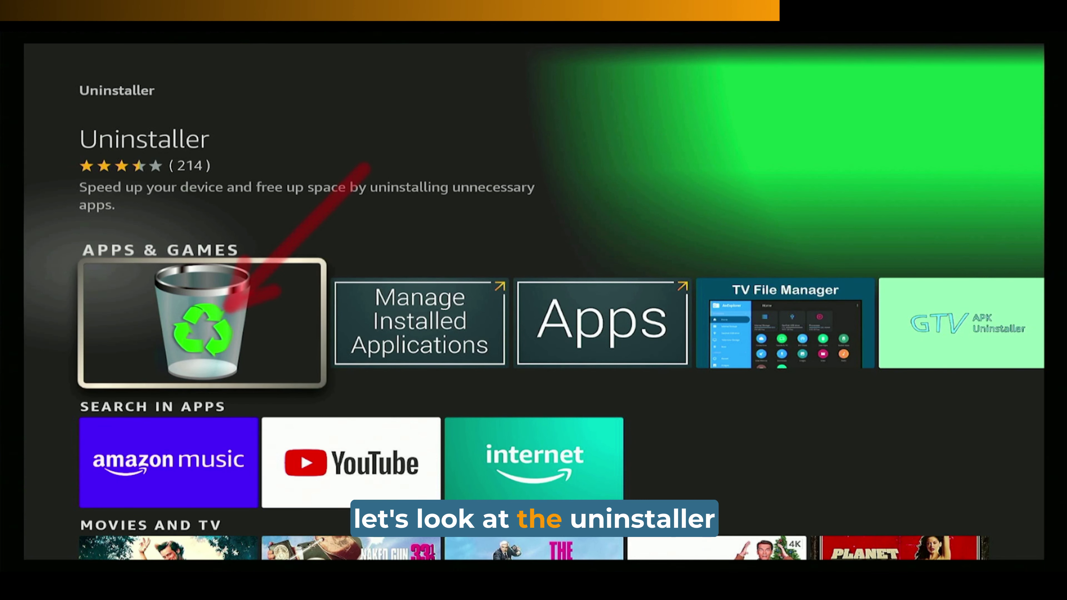
# Step: Launch the Uninstaller app and refocus its search result
pyautogui.press('Return')
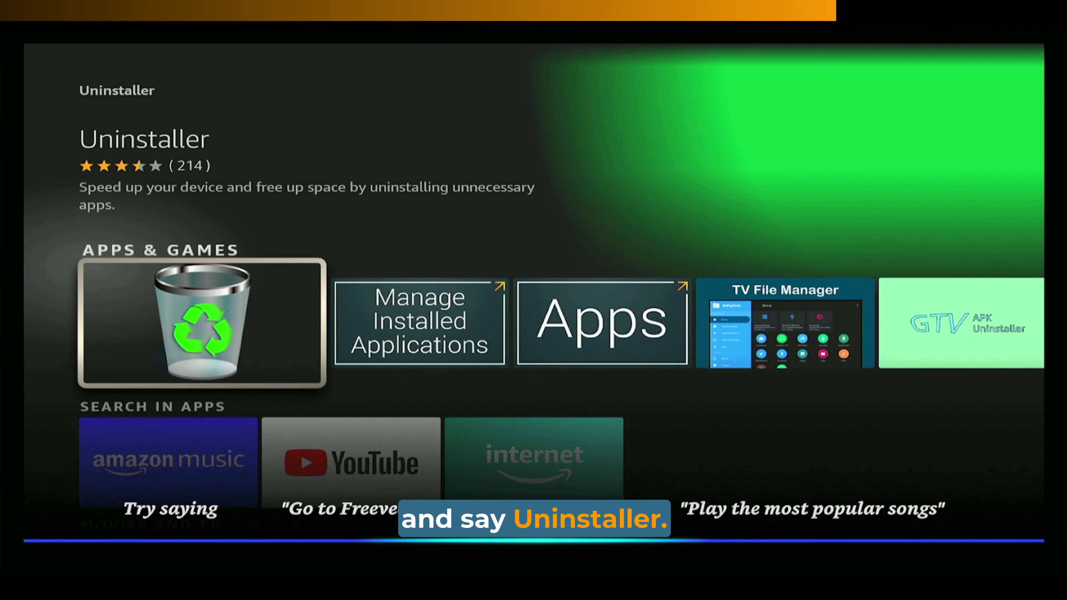
pyautogui.press('Right')
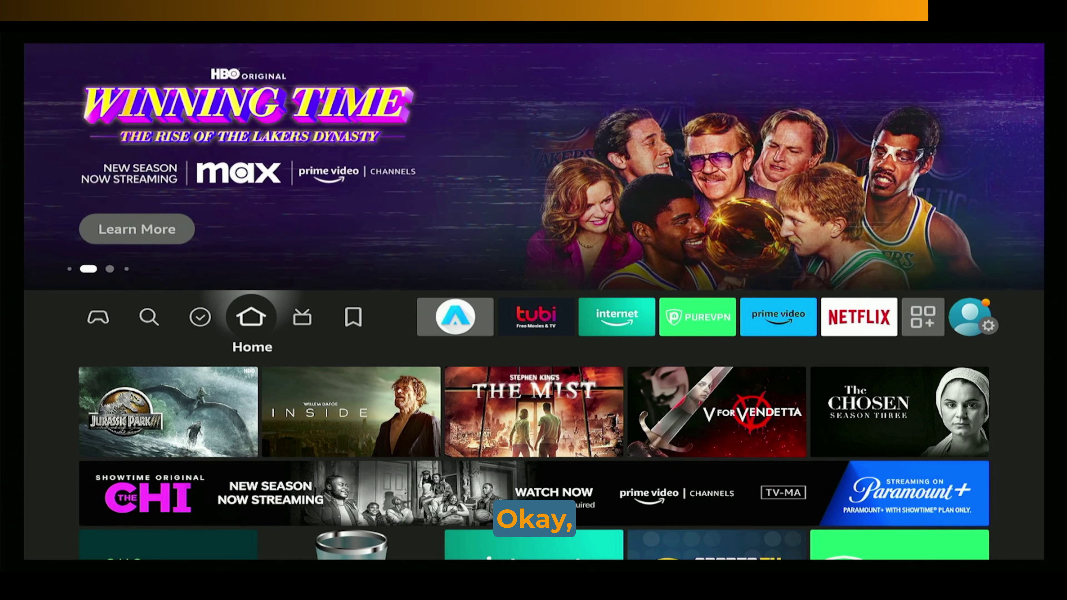
# Step: Move along the Home navigation past Live to My Stuff
pyautogui.press('Right')
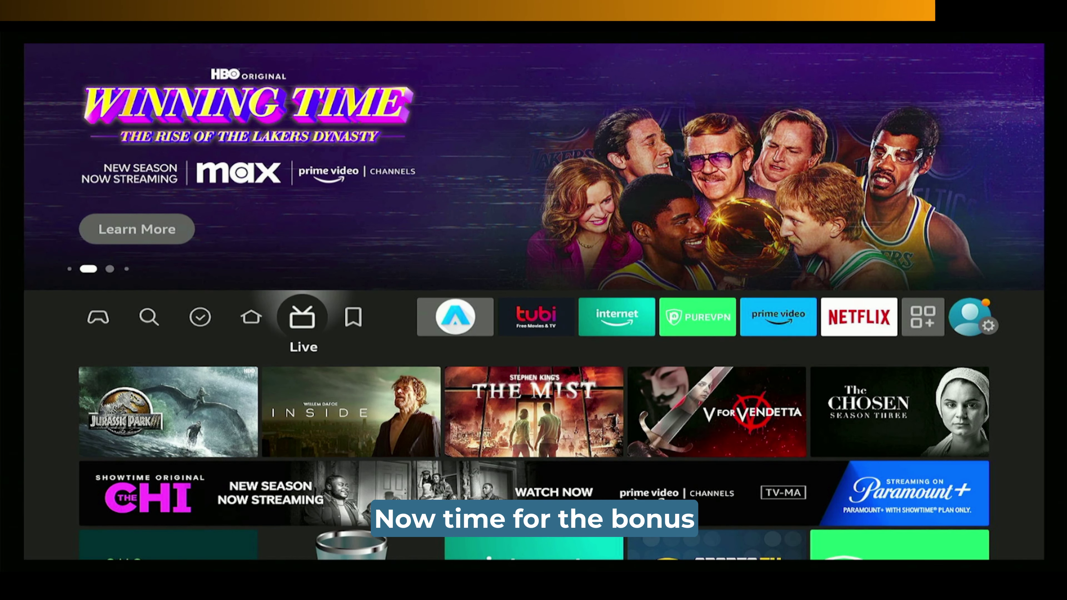
pyautogui.press('Right')
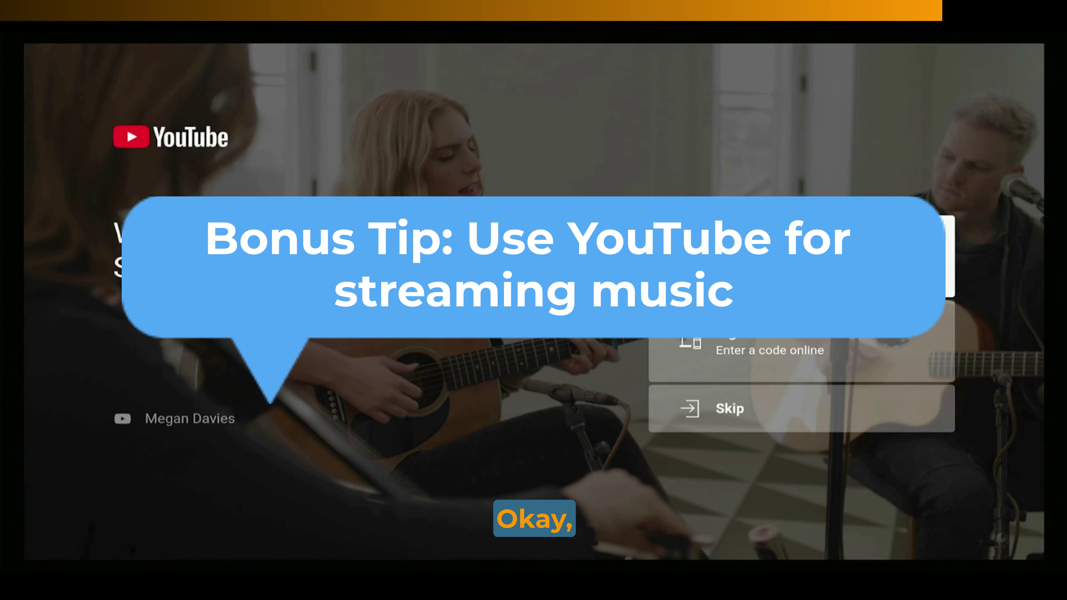